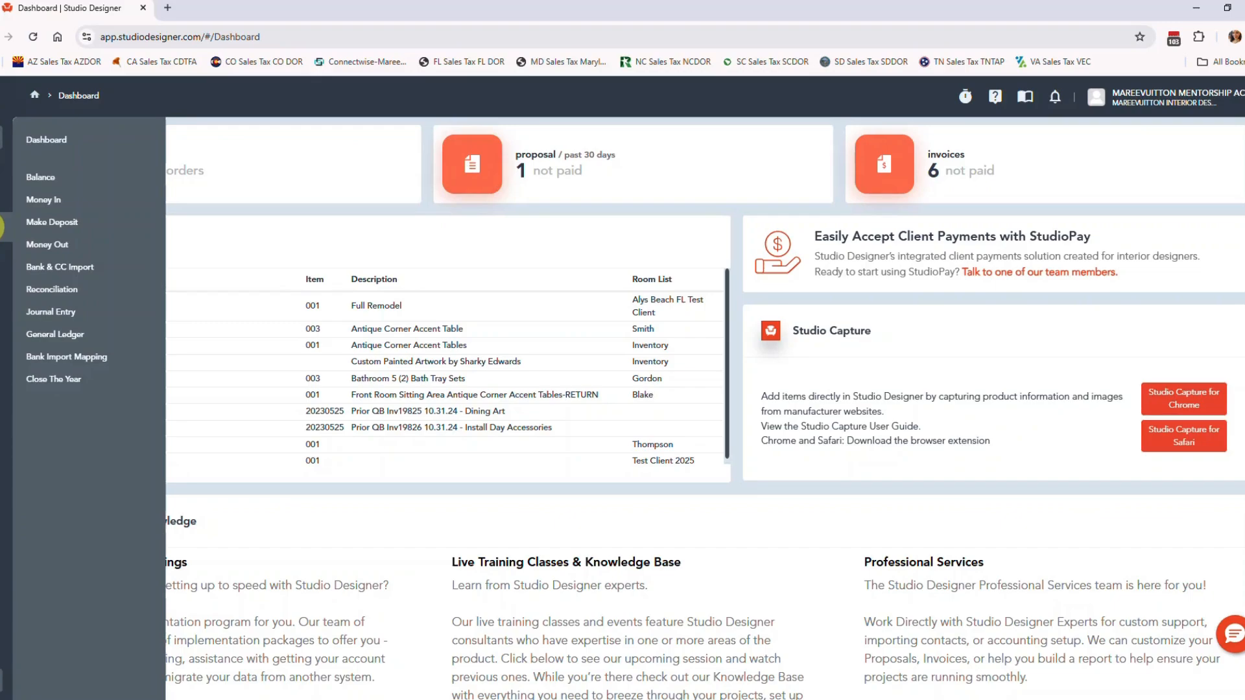
Step: Open the pending Starbucks payment to RESTAURANTS in Money Out, with Chase Ckg 3333 as the cash account
click(42, 243)
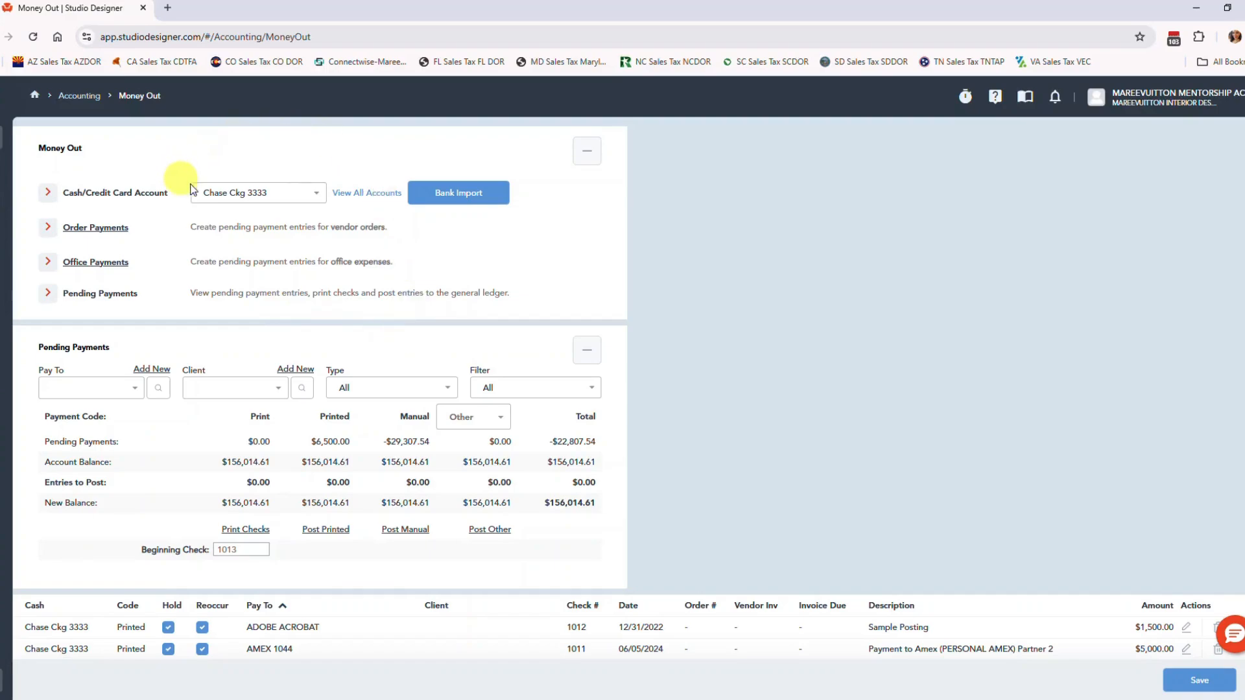
click(208, 195)
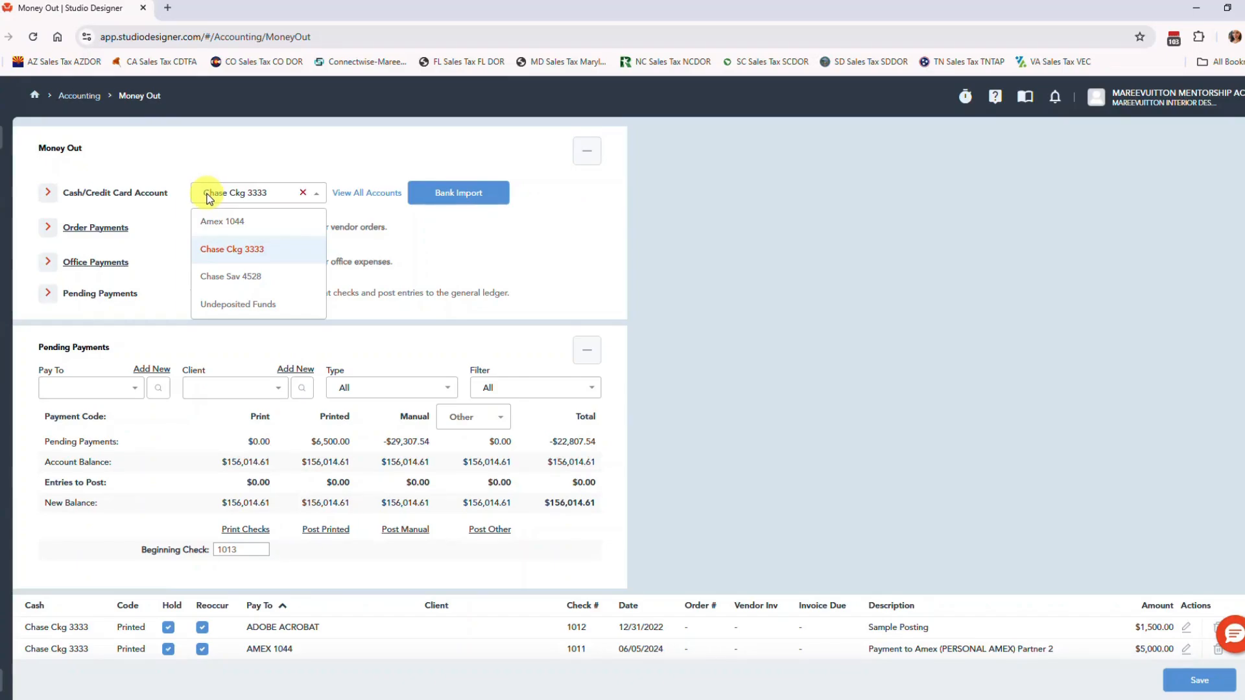
click(241, 248)
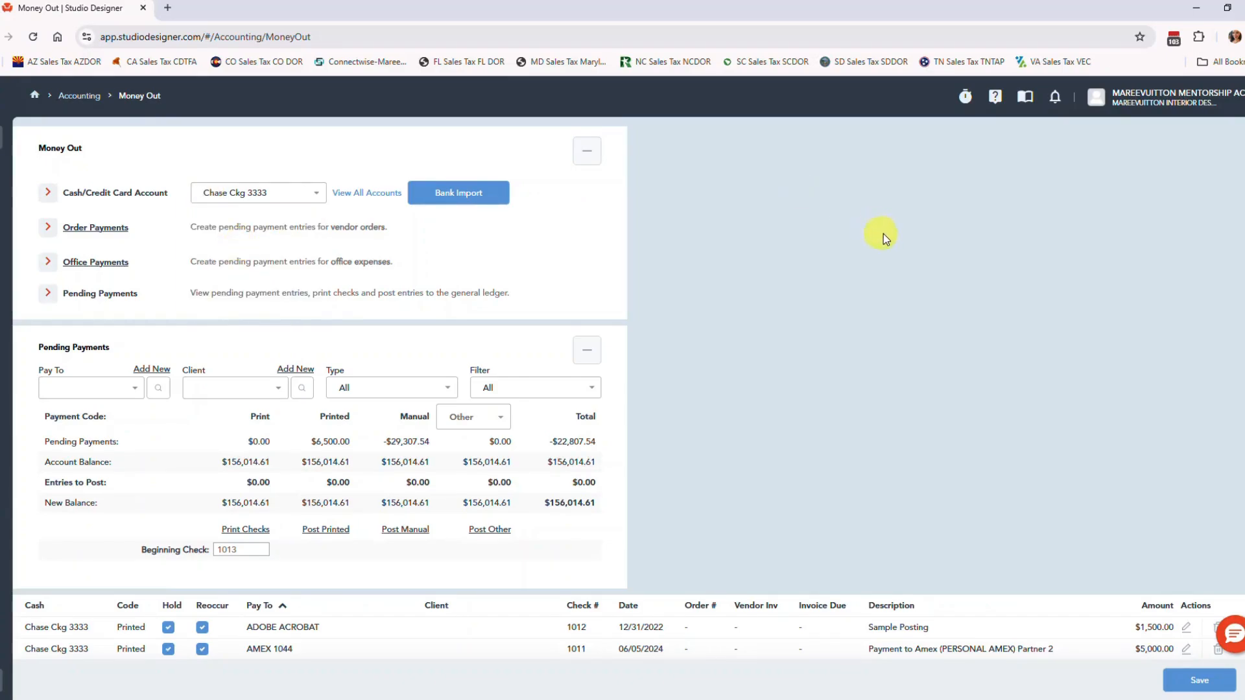
scroll(895, 233, down, 4)
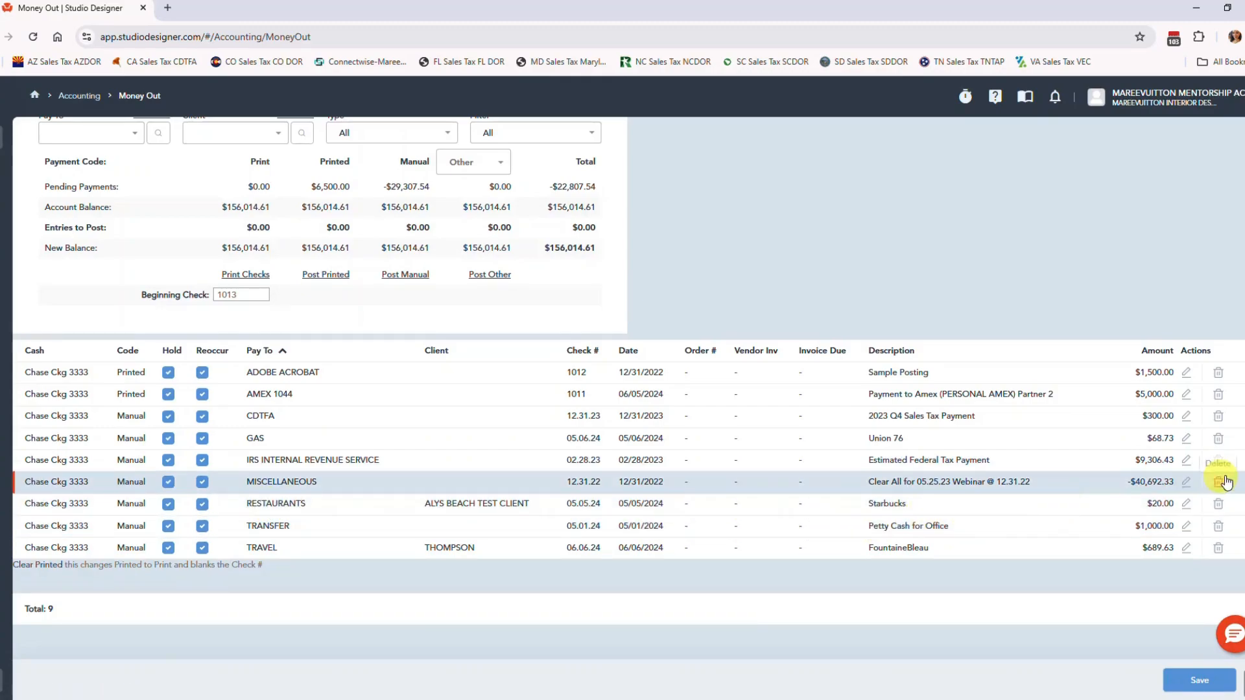
click(1191, 504)
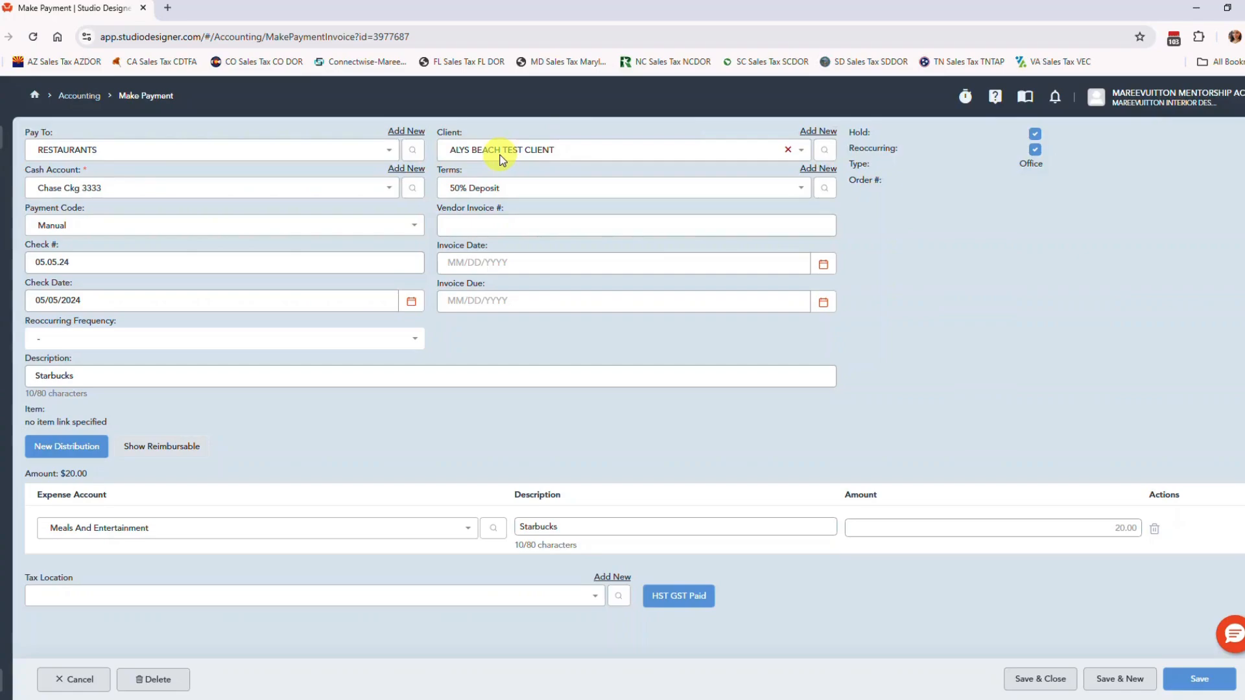
Step: Take the payment off hold and assign its reimbursable line to ALYS BEACH TEST CLIENT with the Reimbursable activity
click(1035, 133)
click(192, 448)
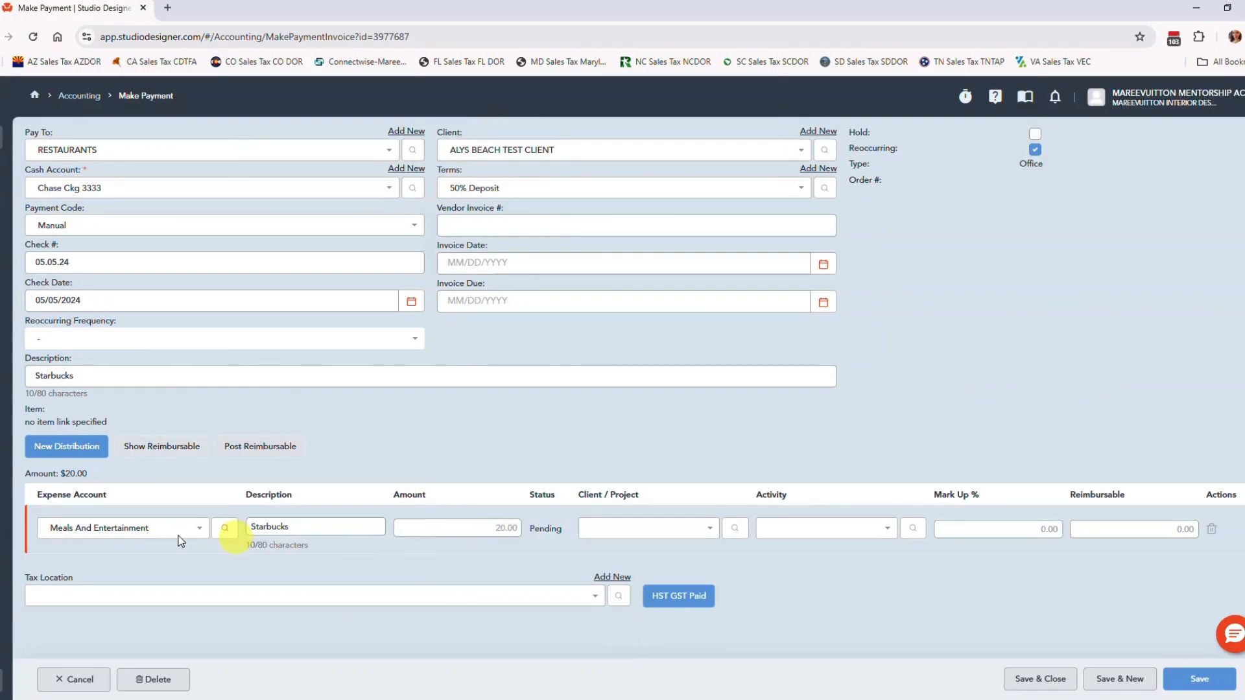
click(603, 531)
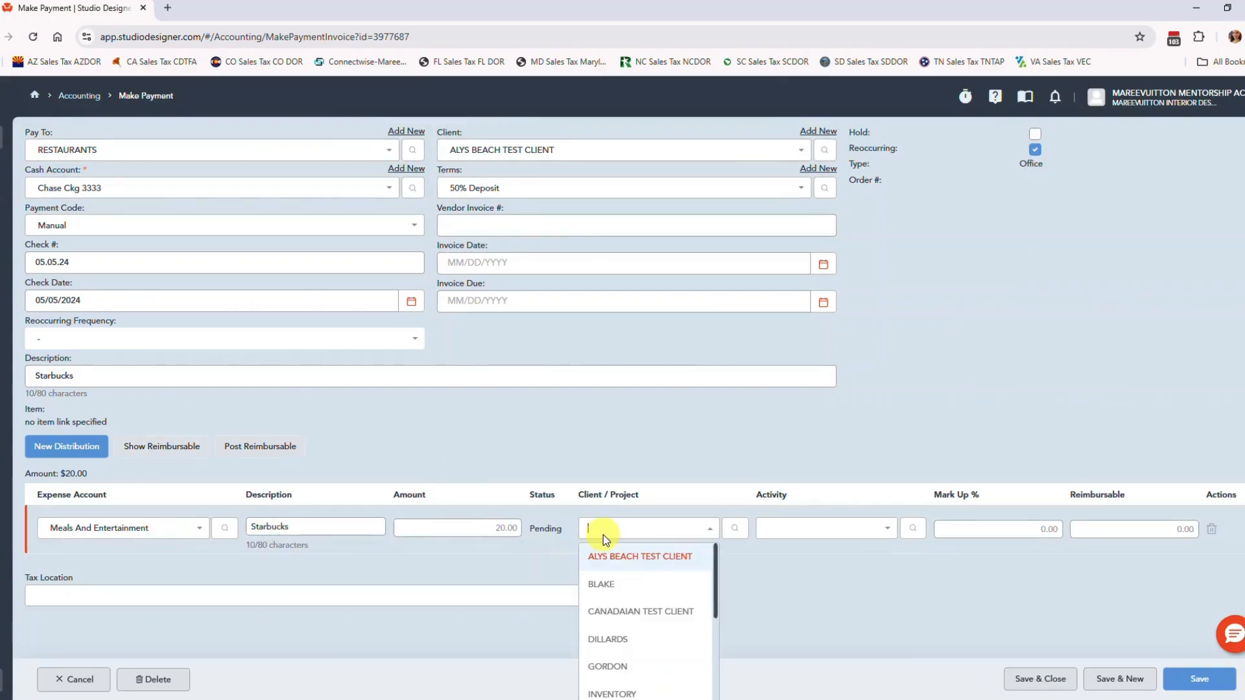
click(612, 557)
click(833, 528)
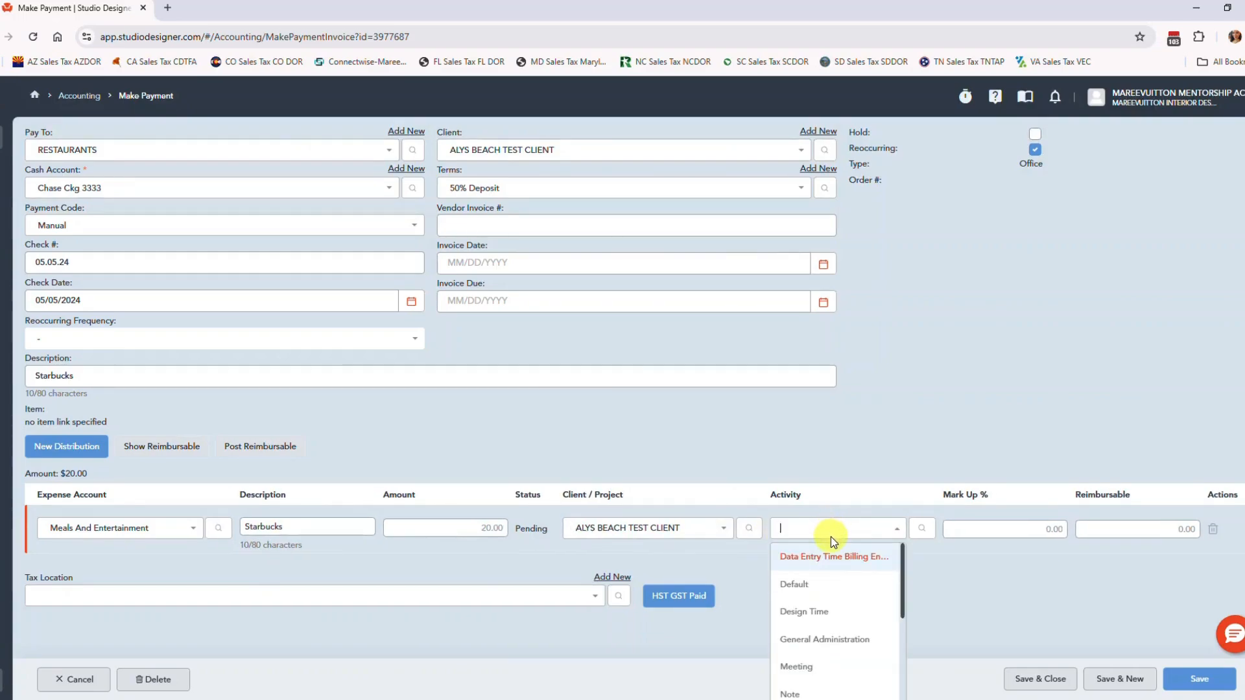
scroll(839, 584, down, 2)
scroll(842, 590, down, 3)
click(850, 641)
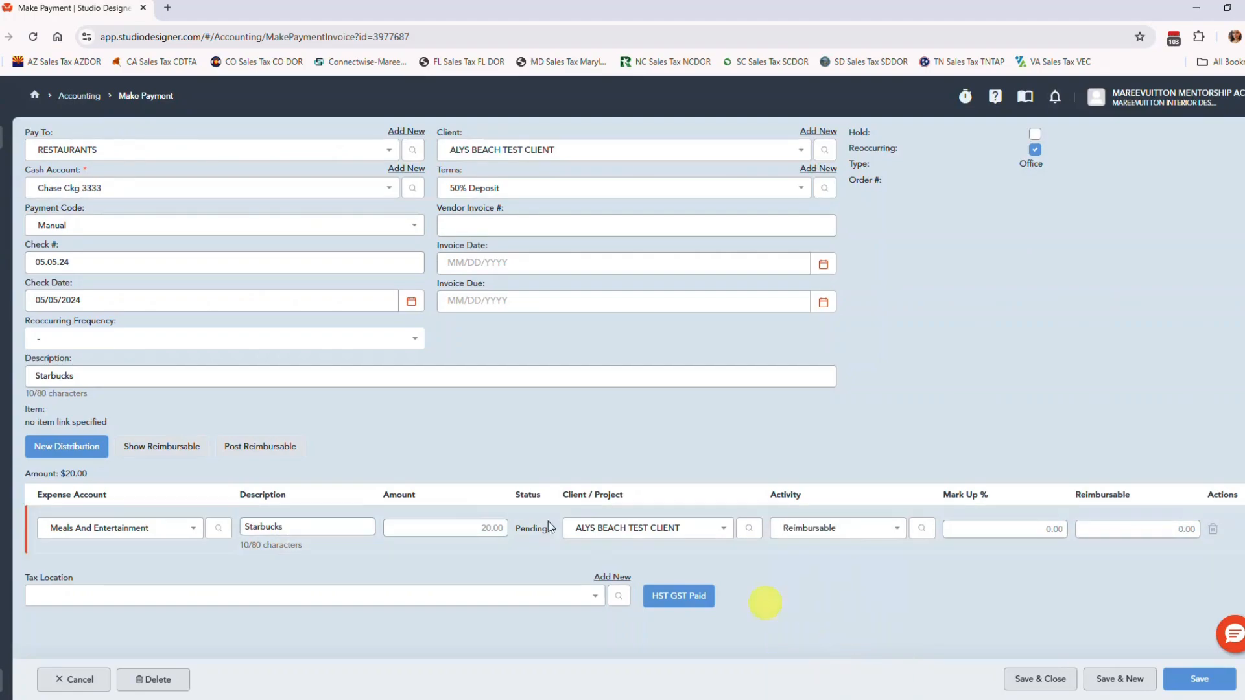
Step: Post the Starbucks reimbursable with a 25% markup, and save and close the payment
click(1005, 530)
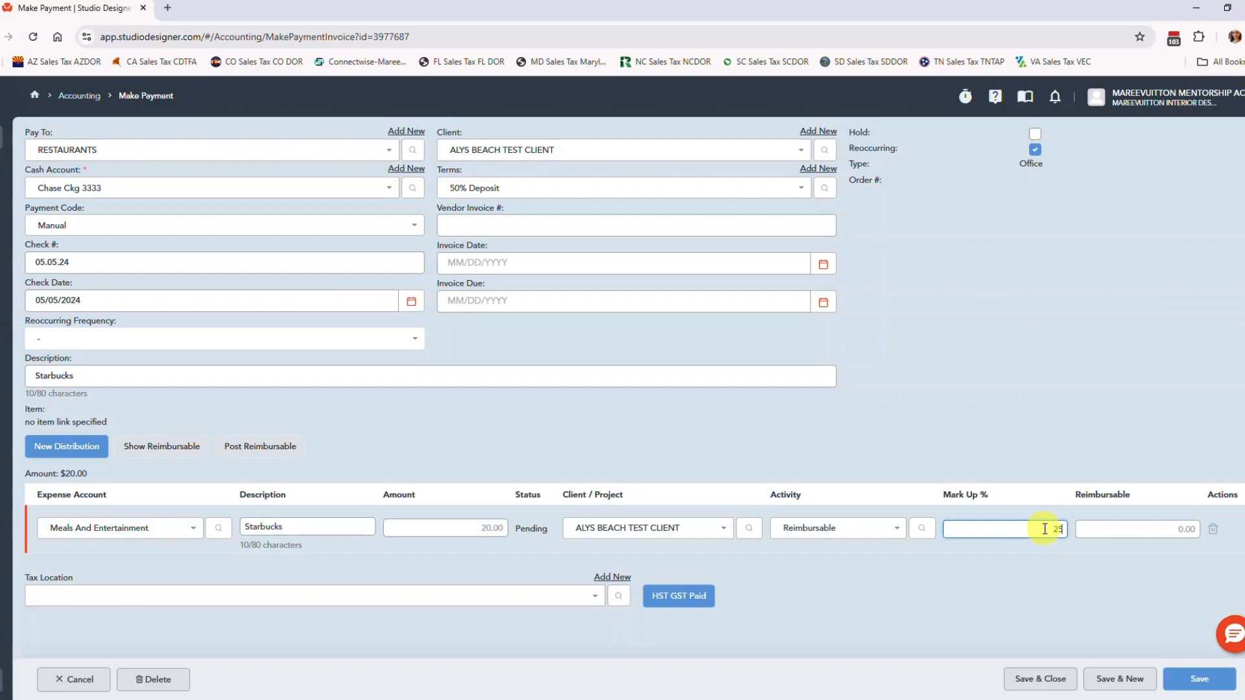
key(Tab)
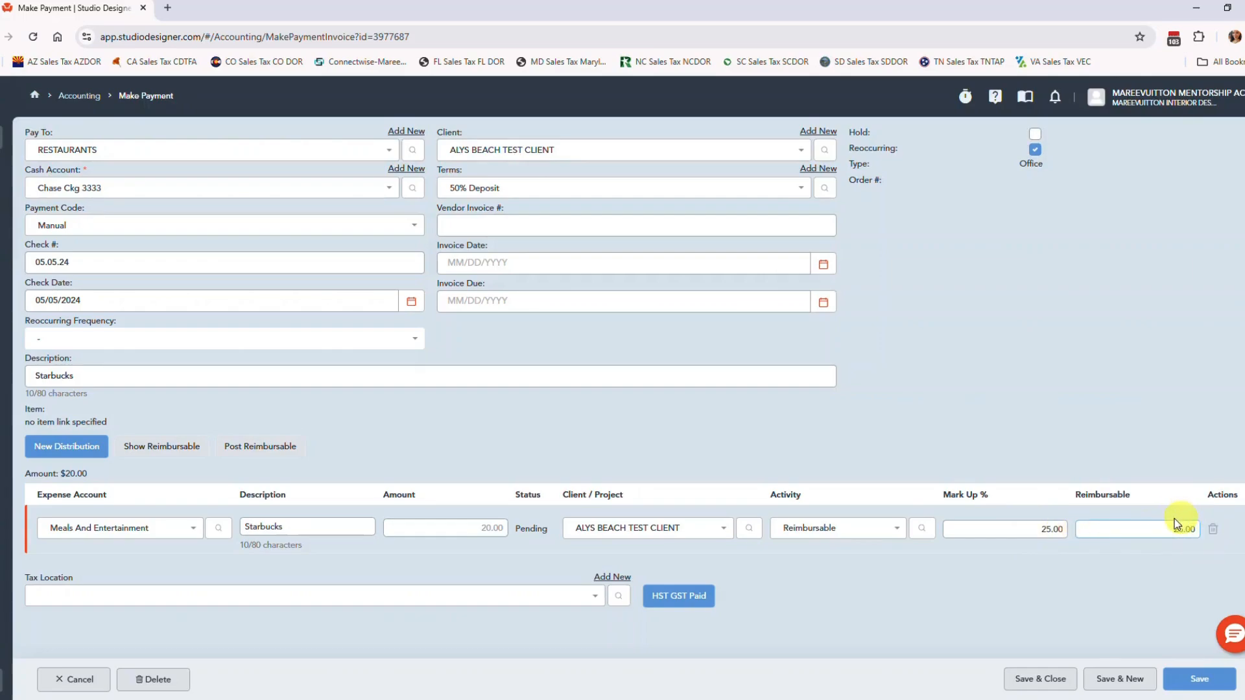
click(245, 447)
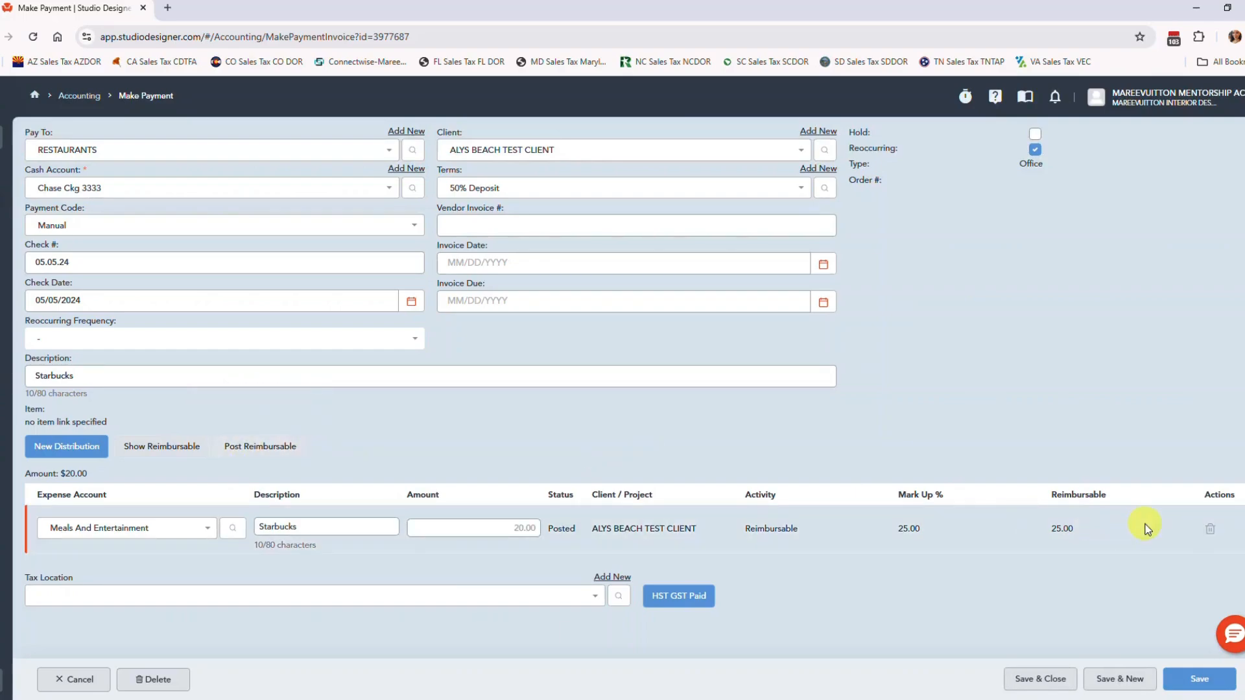
click(1057, 680)
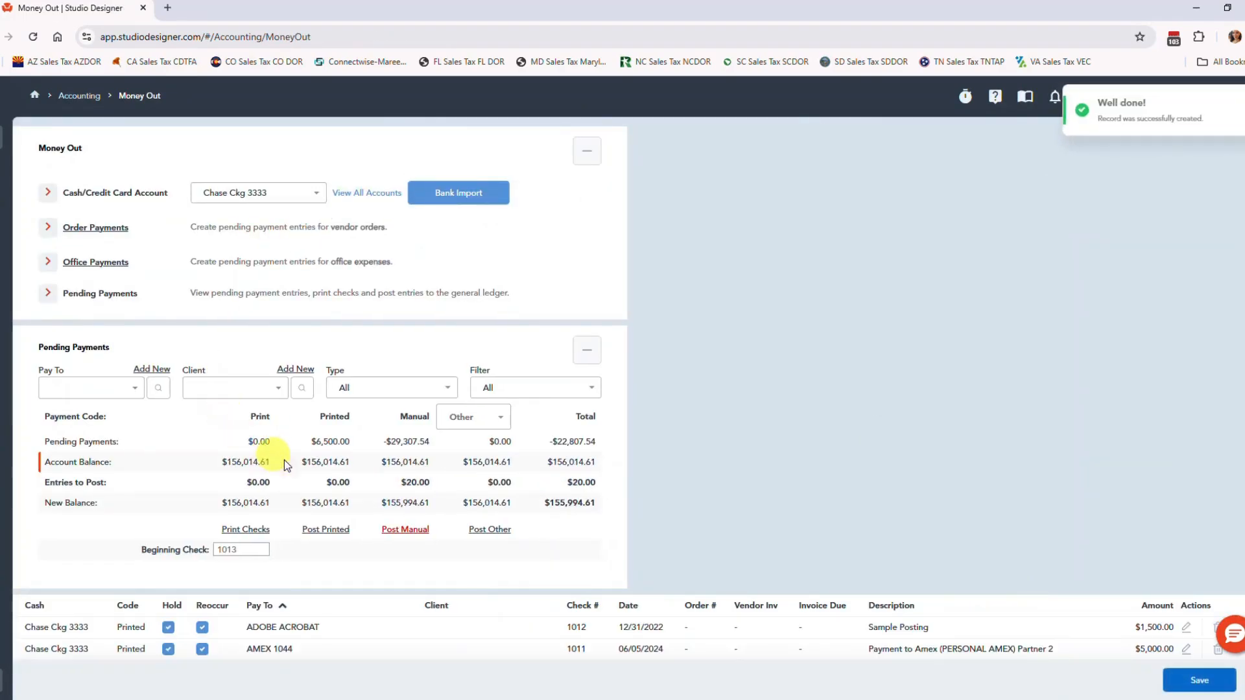
Step: Post the manual payment entries to the general ledger from the pending payments summary and confirm
scroll(418, 527, down, 3)
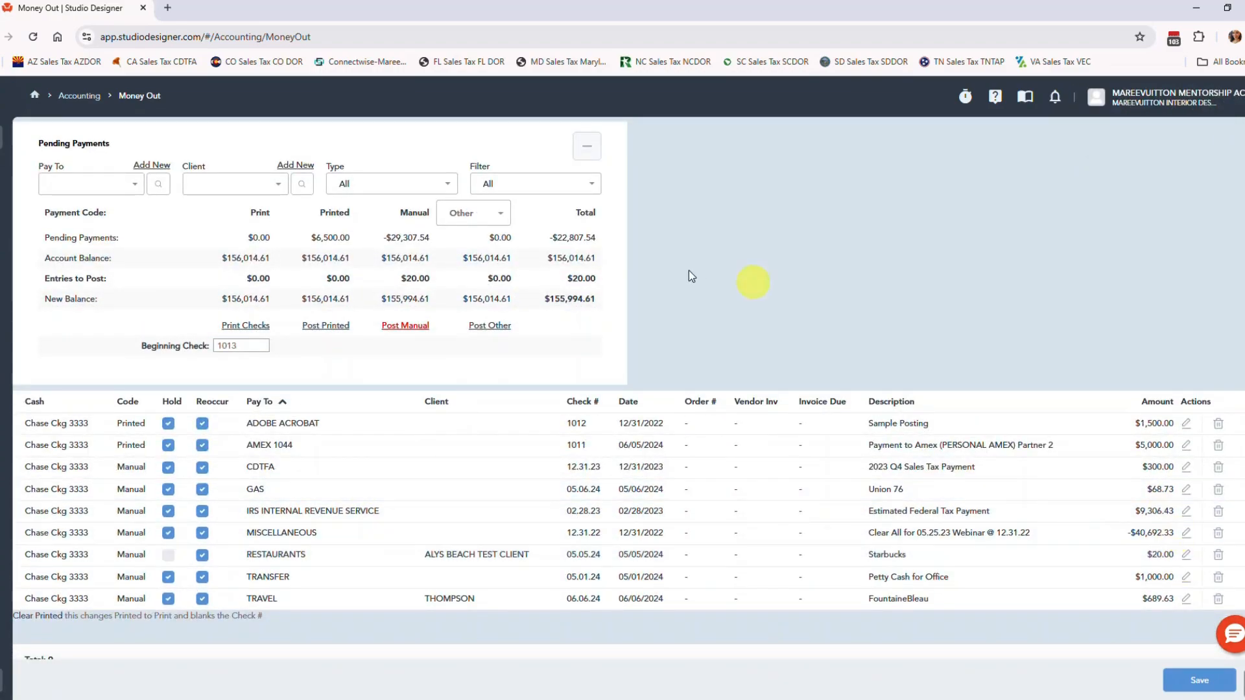
click(413, 328)
click(702, 171)
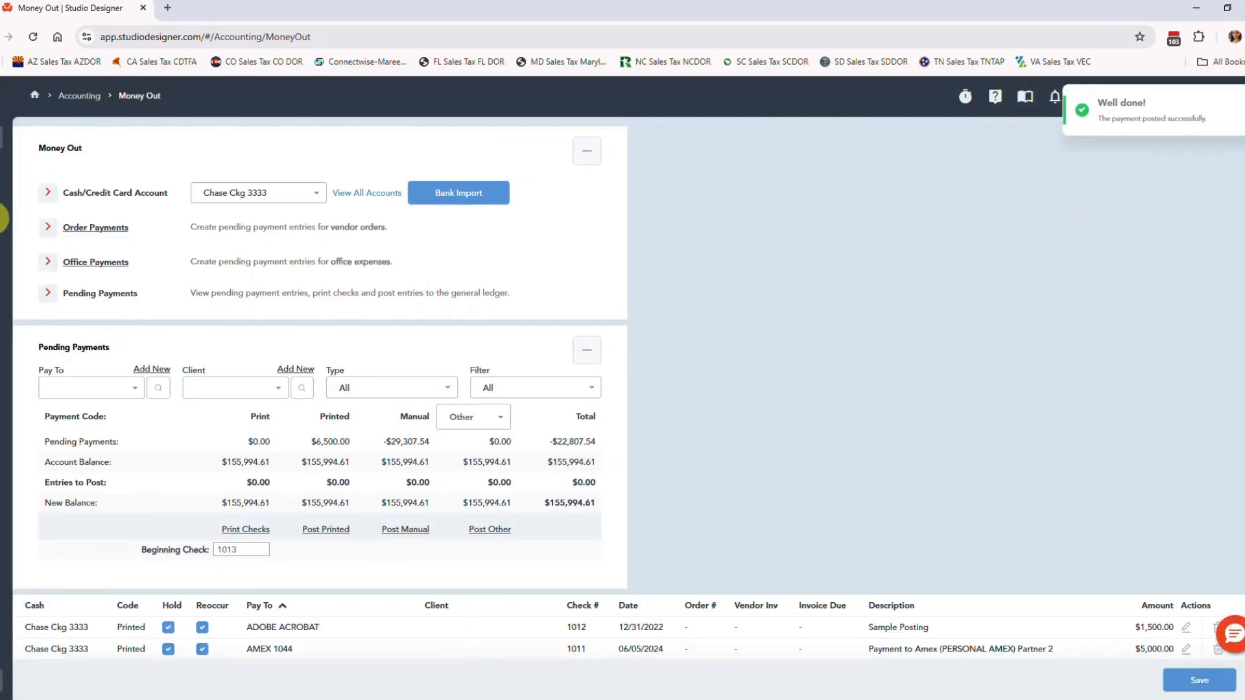
Step: Filter Time Billing by ALYS BEACH TEST CLIENT and open the Starbucks reimbursable entry for editing
mouse_move(2, 261)
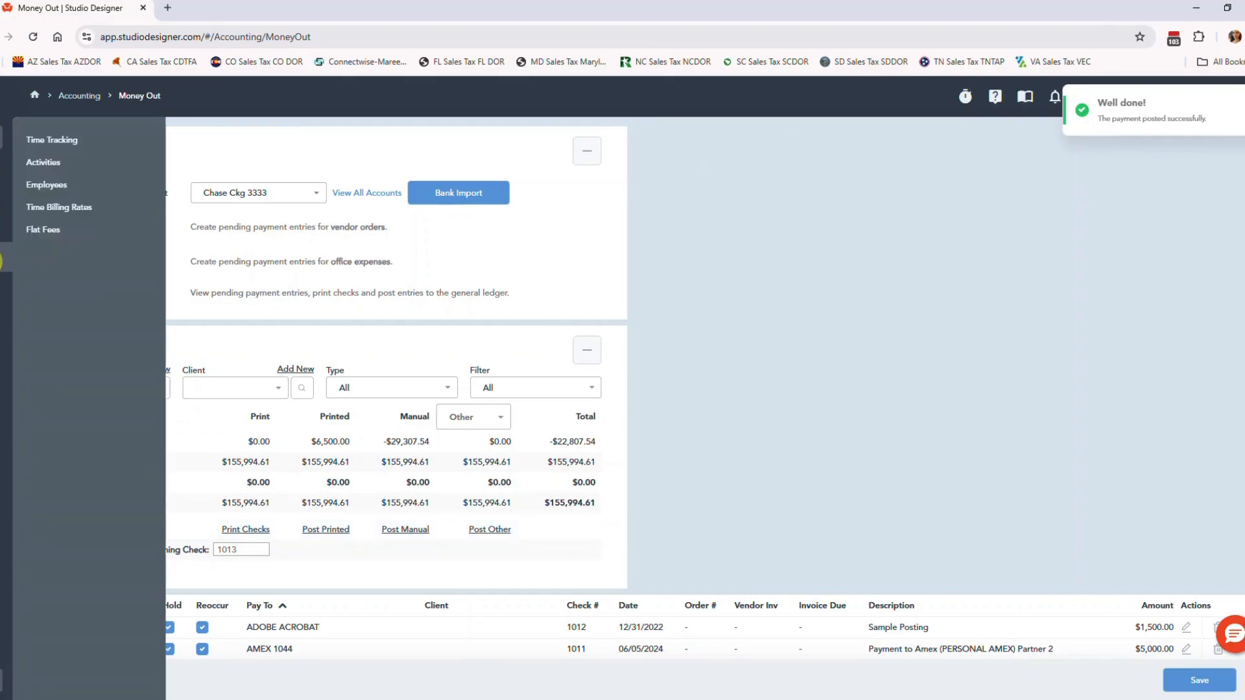
click(49, 140)
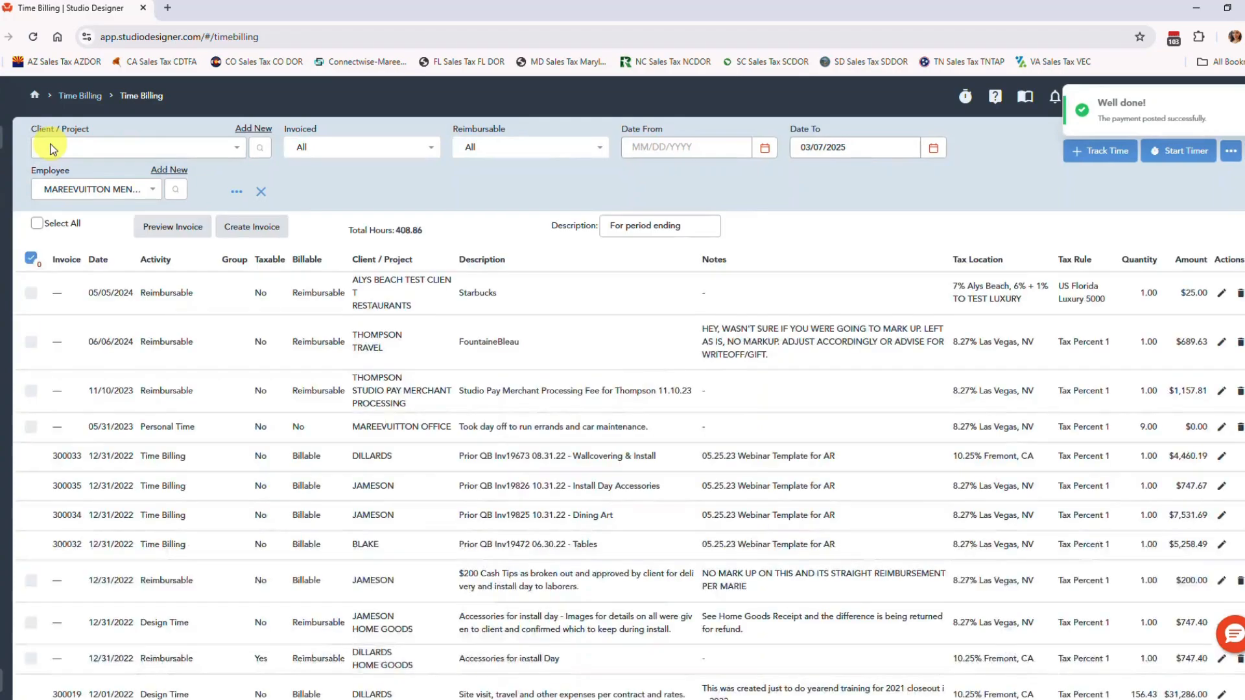
click(74, 147)
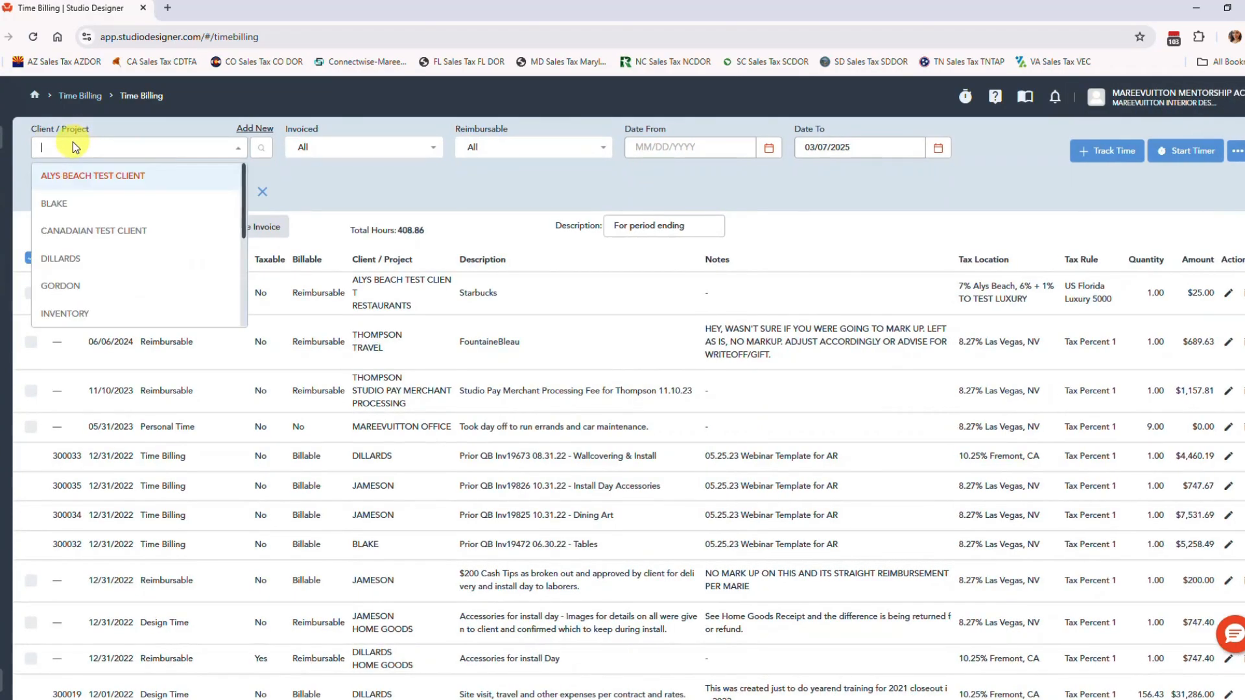
click(65, 175)
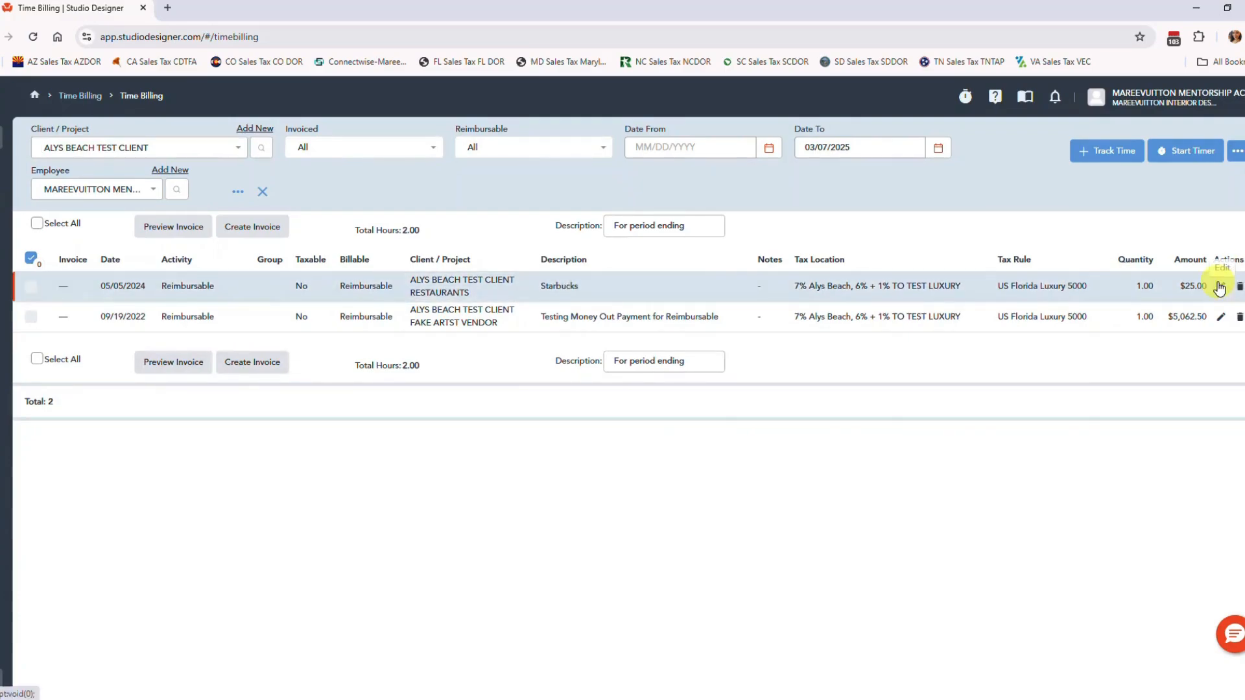
click(1219, 286)
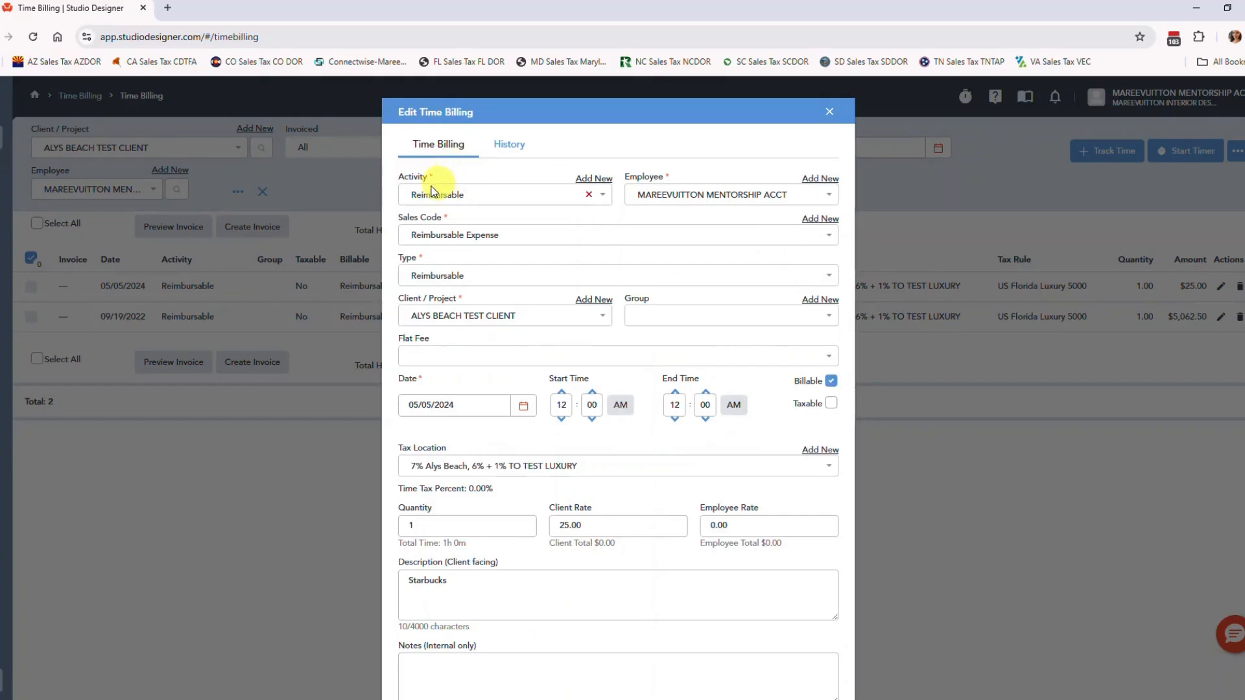
Step: Add an internal note "wasn't sure if you were charging client for this.", set the client rate to 0, and save and close the entry
scroll(605, 597, down, 2)
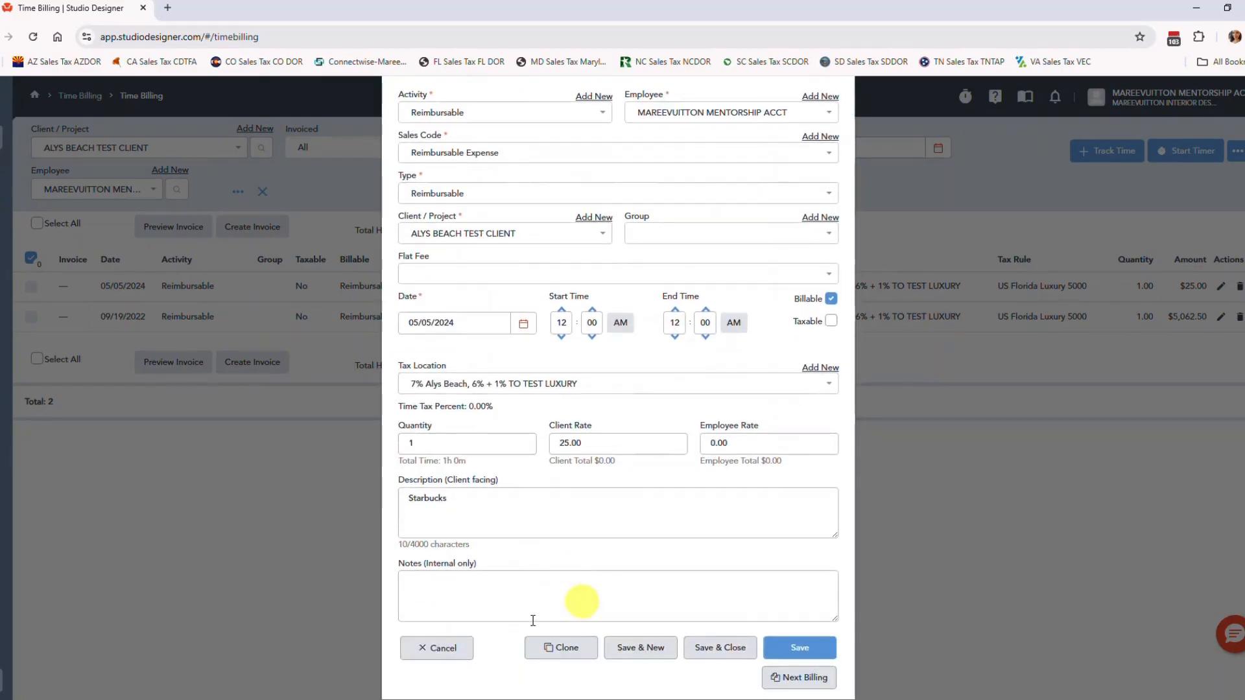
click(470, 588)
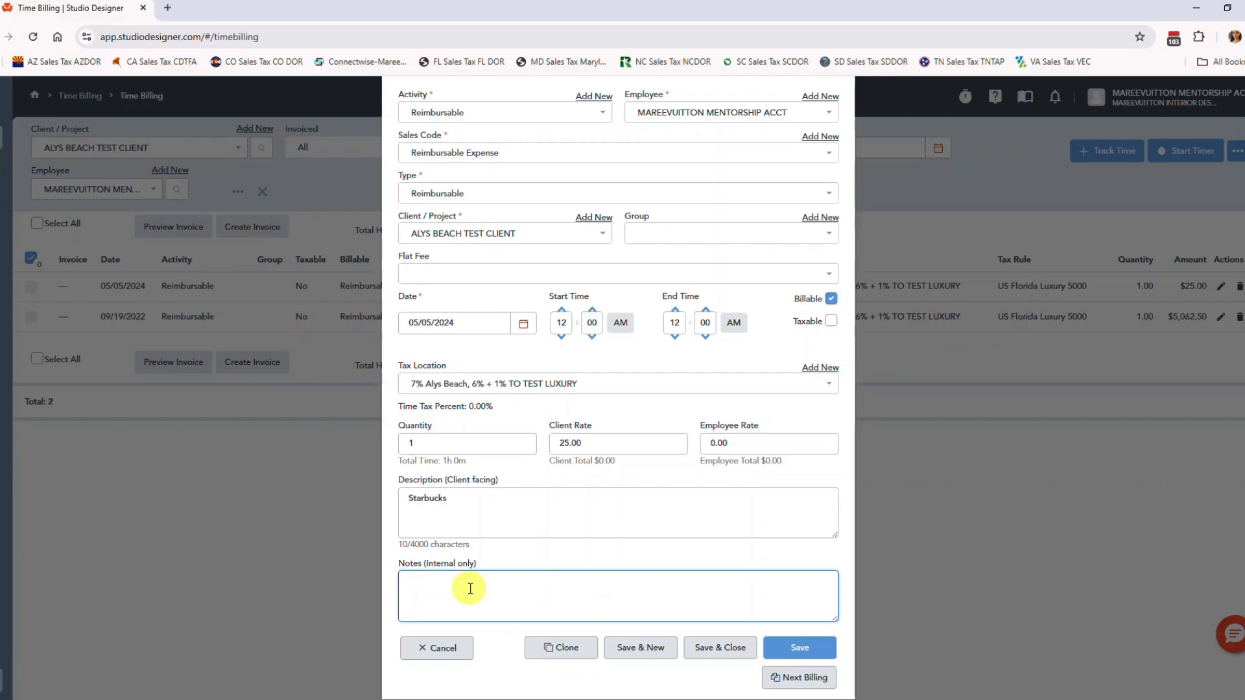
text(Hi Jenny, wasn't sure if you were charging client for this.)
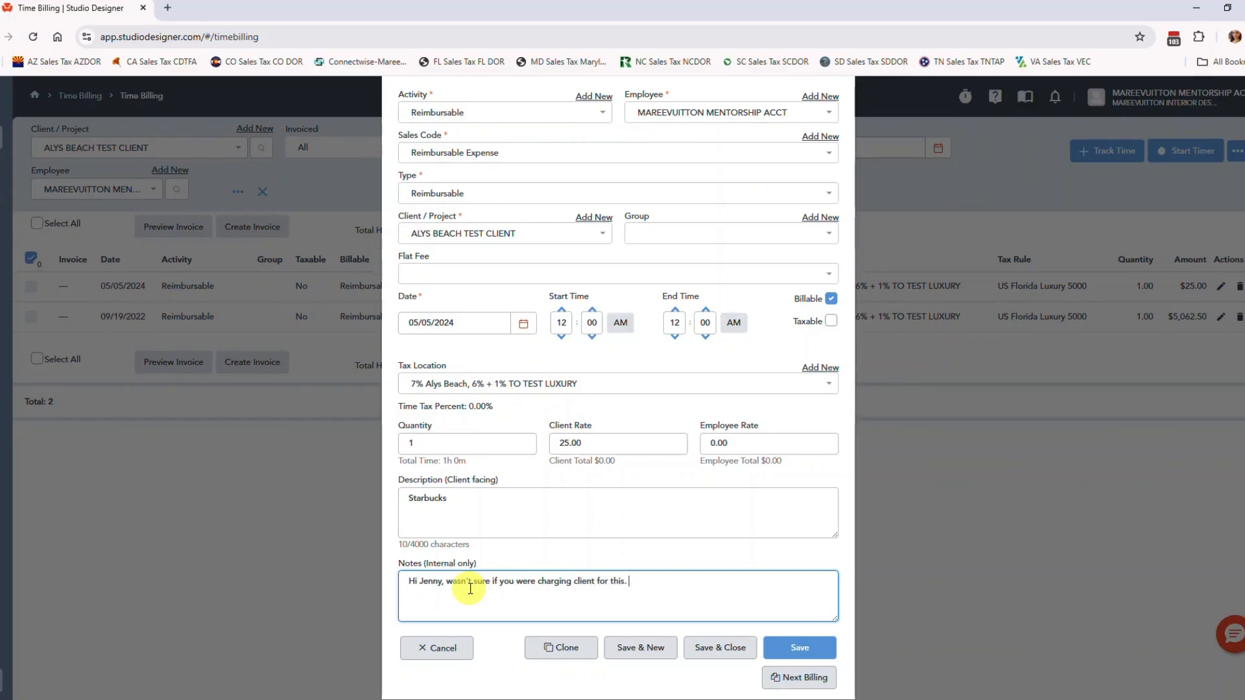
click(605, 440)
text(0)
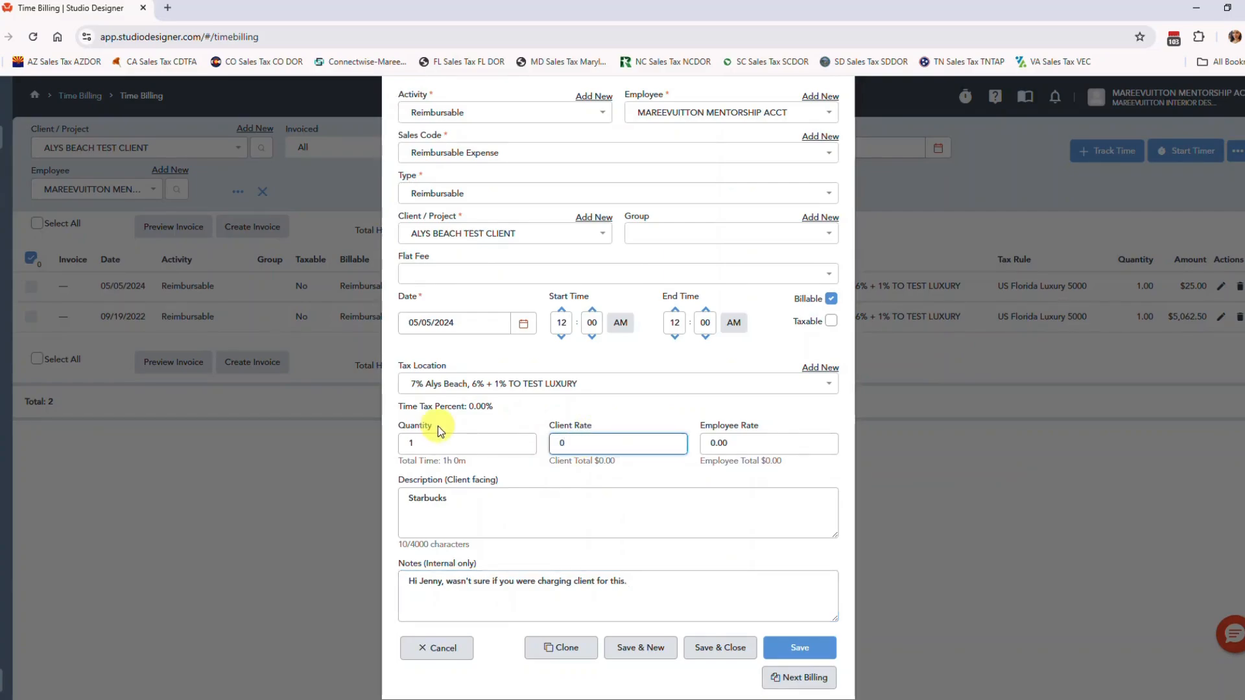
click(509, 510)
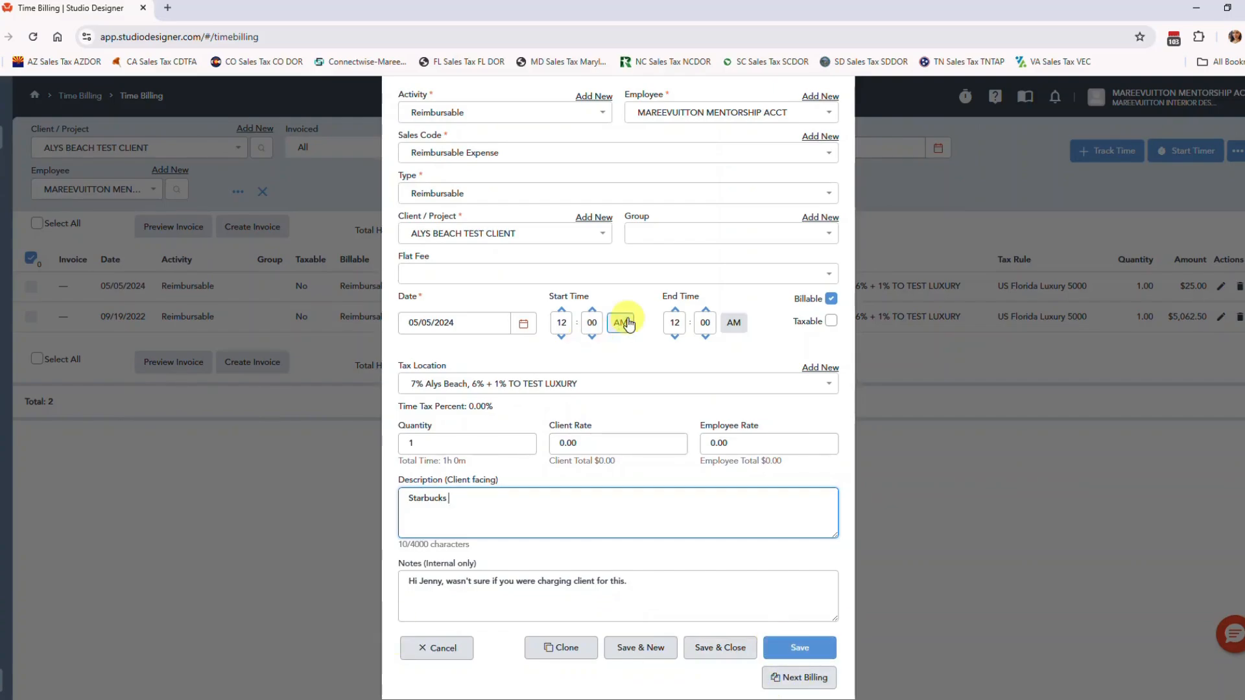
click(725, 650)
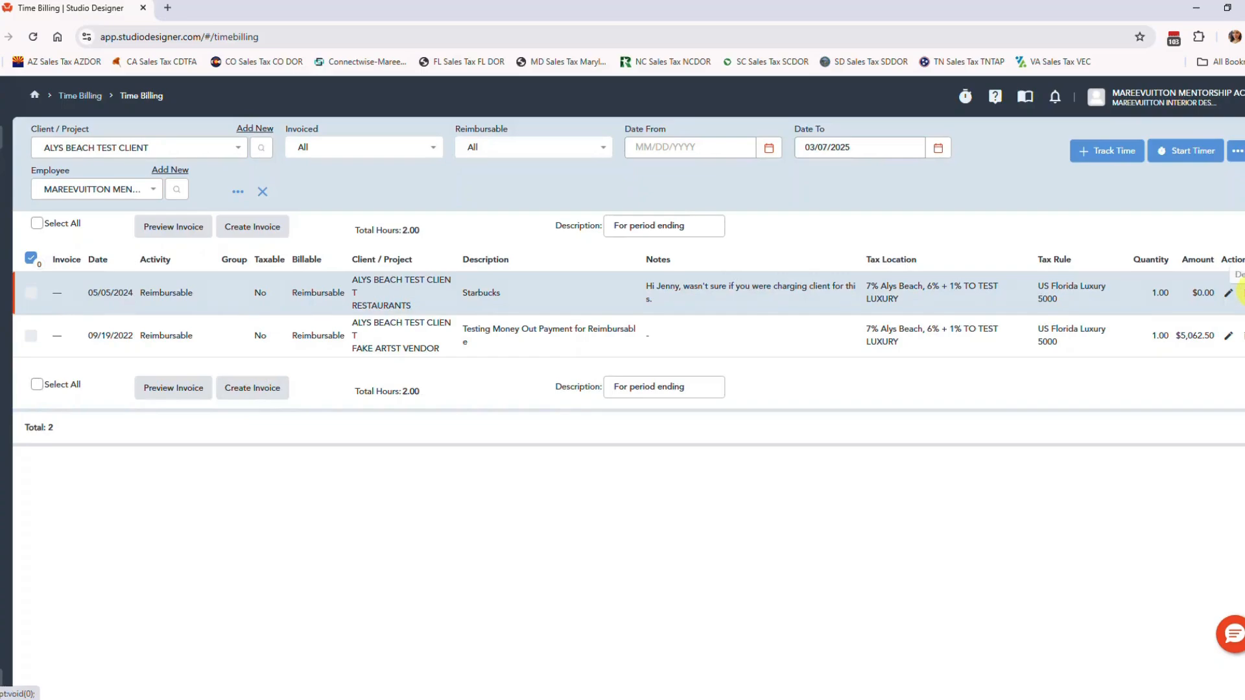
Step: Delete the Starbucks reimbursable entry from the client's time billing list and confirm the deletion
click(1240, 291)
click(724, 174)
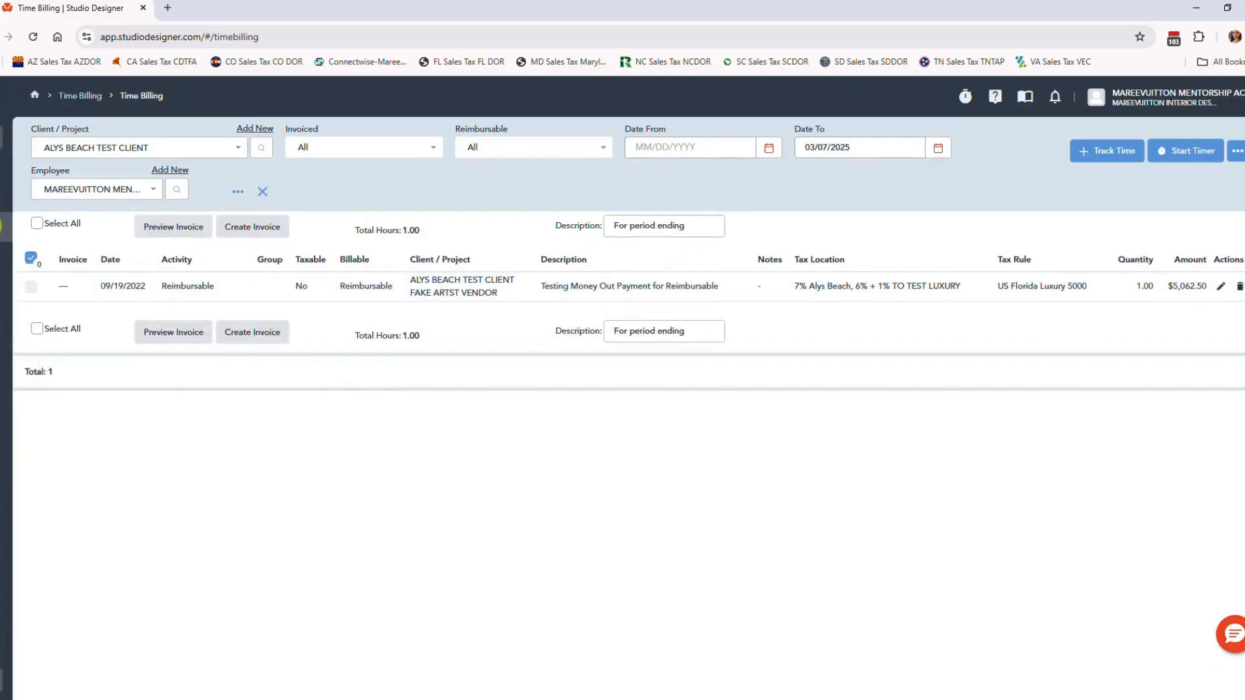
Step: Check the pending payments list in Money Out for the Starbucks payment
mouse_move(0, 229)
click(56, 245)
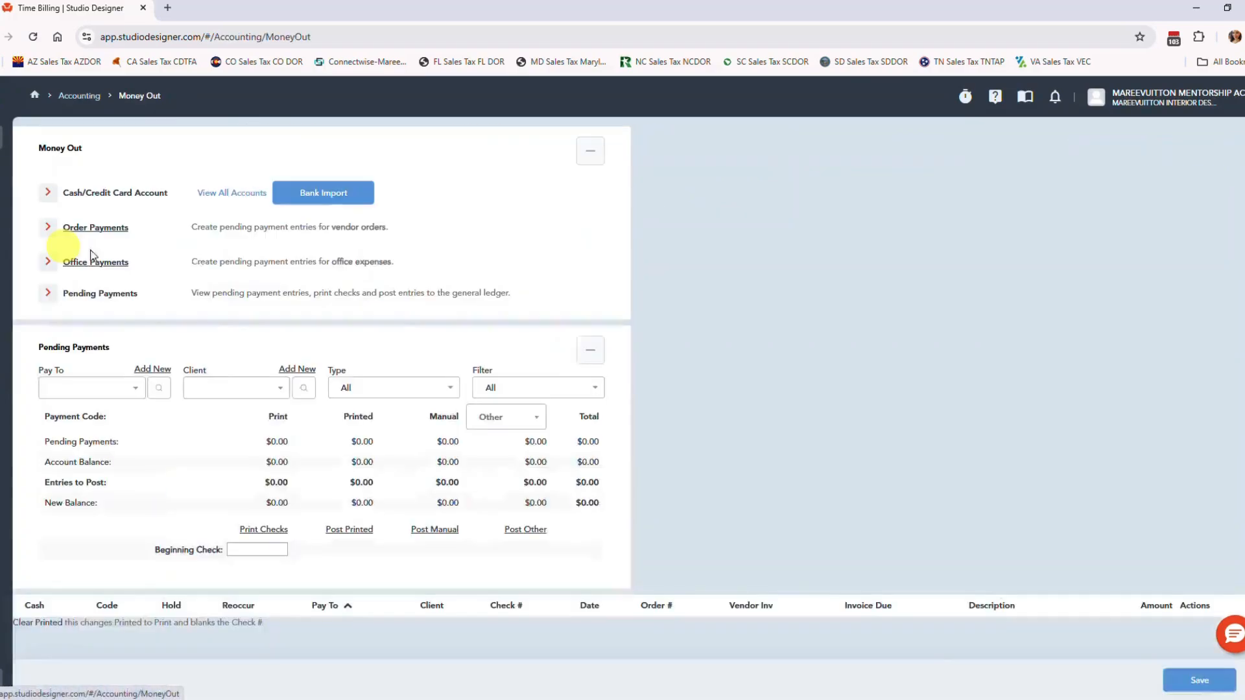
scroll(571, 422, down, 4)
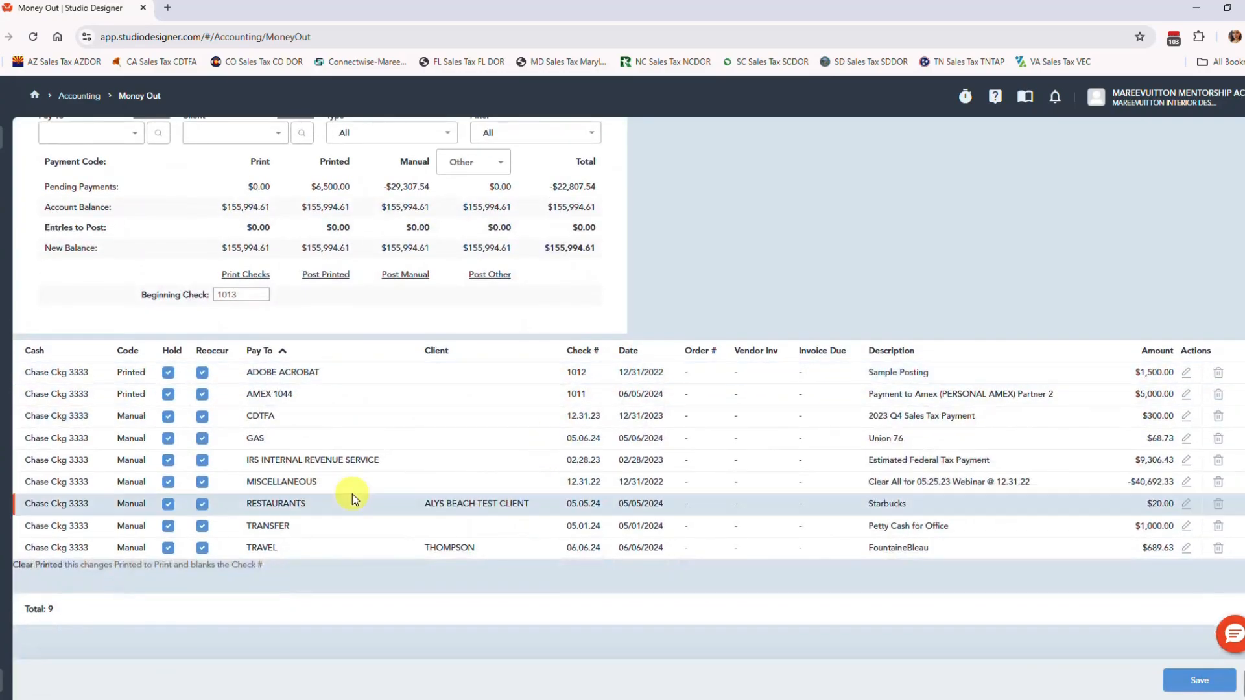
Step: Search the General Ledger for transactions with an amount of 20.00
mouse_move(2, 253)
click(43, 138)
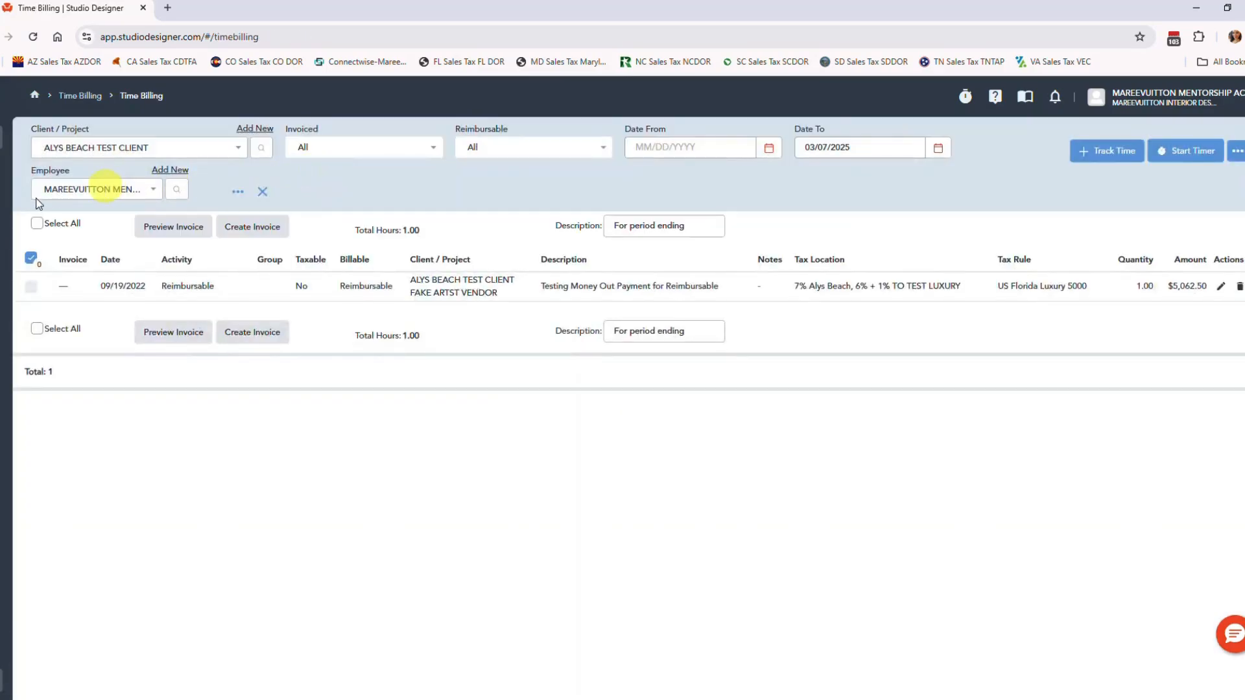
mouse_move(7, 224)
click(46, 334)
text(20.00)
key(Return)
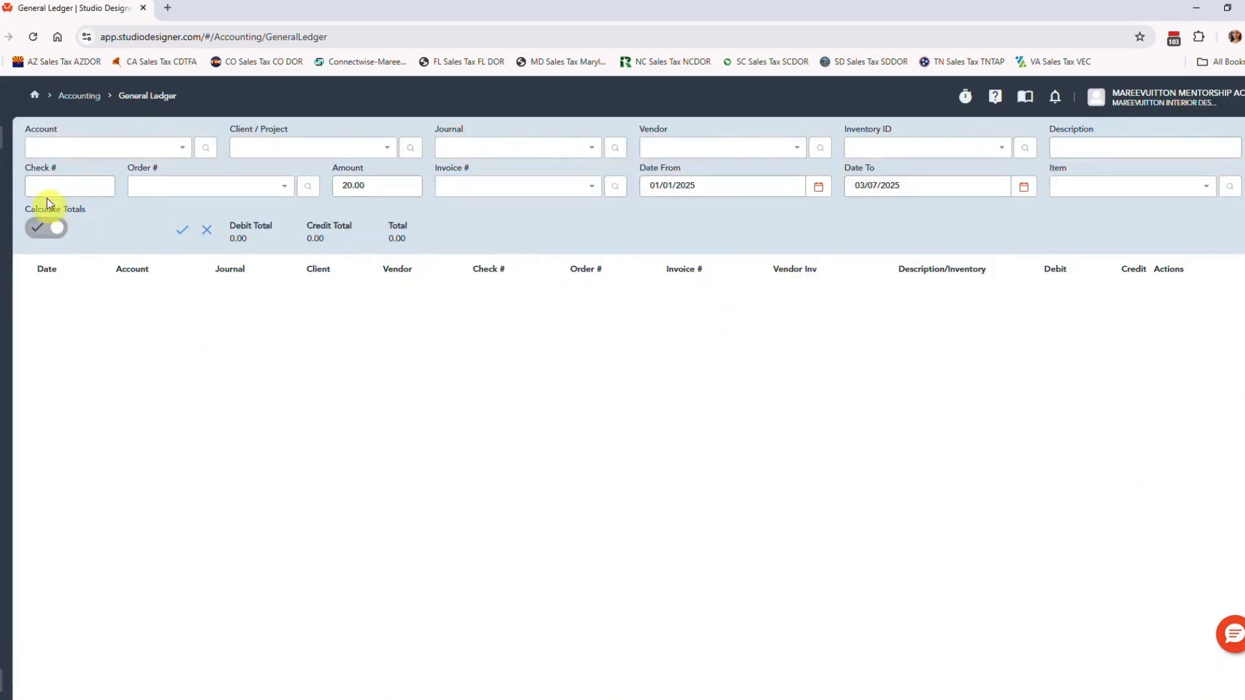
click(63, 144)
click(69, 173)
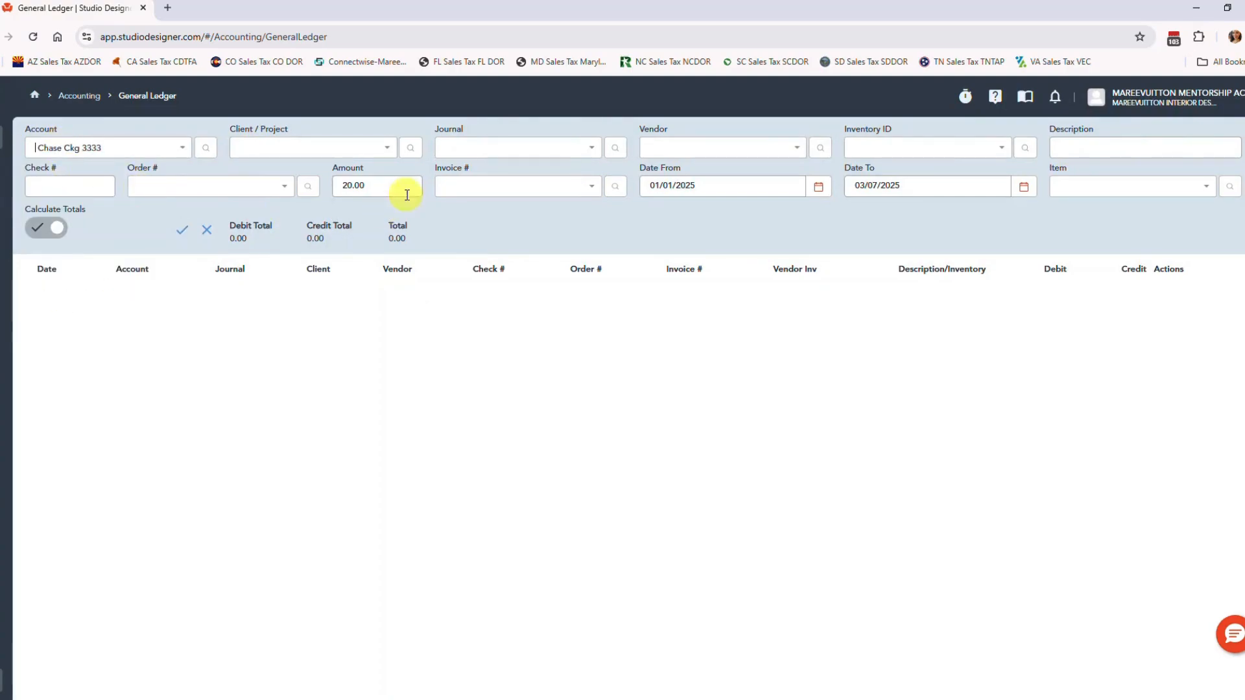
drag(389, 187, 257, 193)
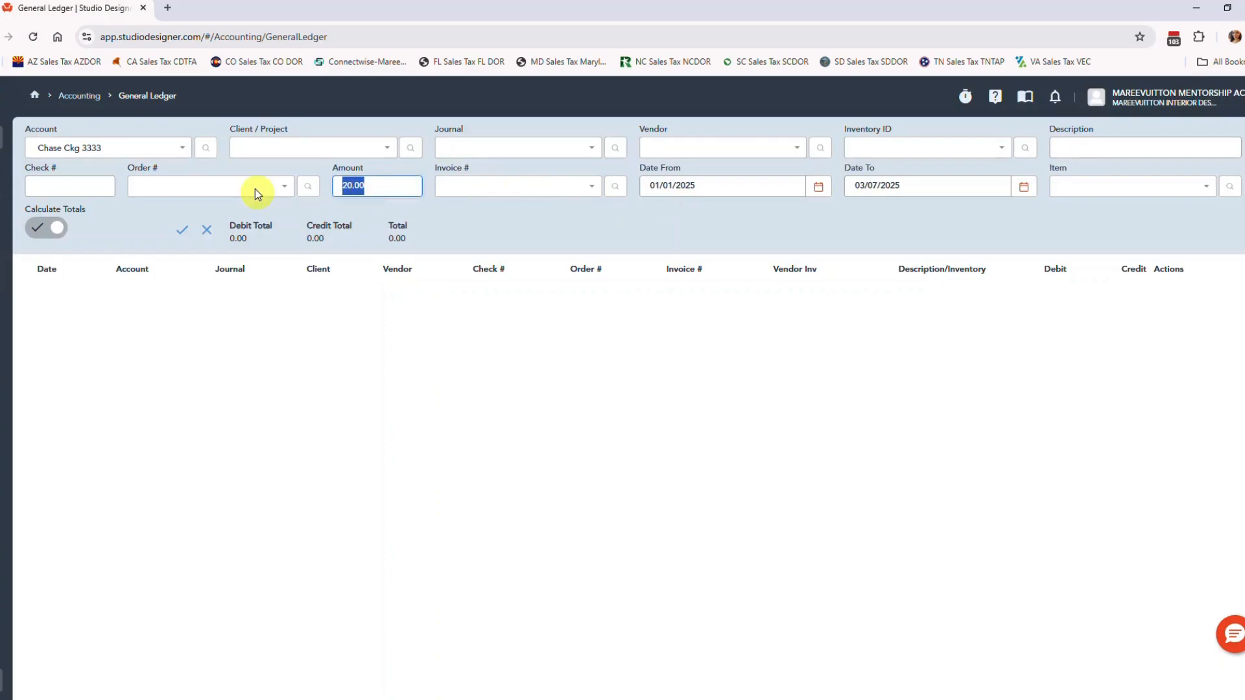
Step: Turn off Calculate Totals and clear the Date From filter in the ledger search
click(65, 225)
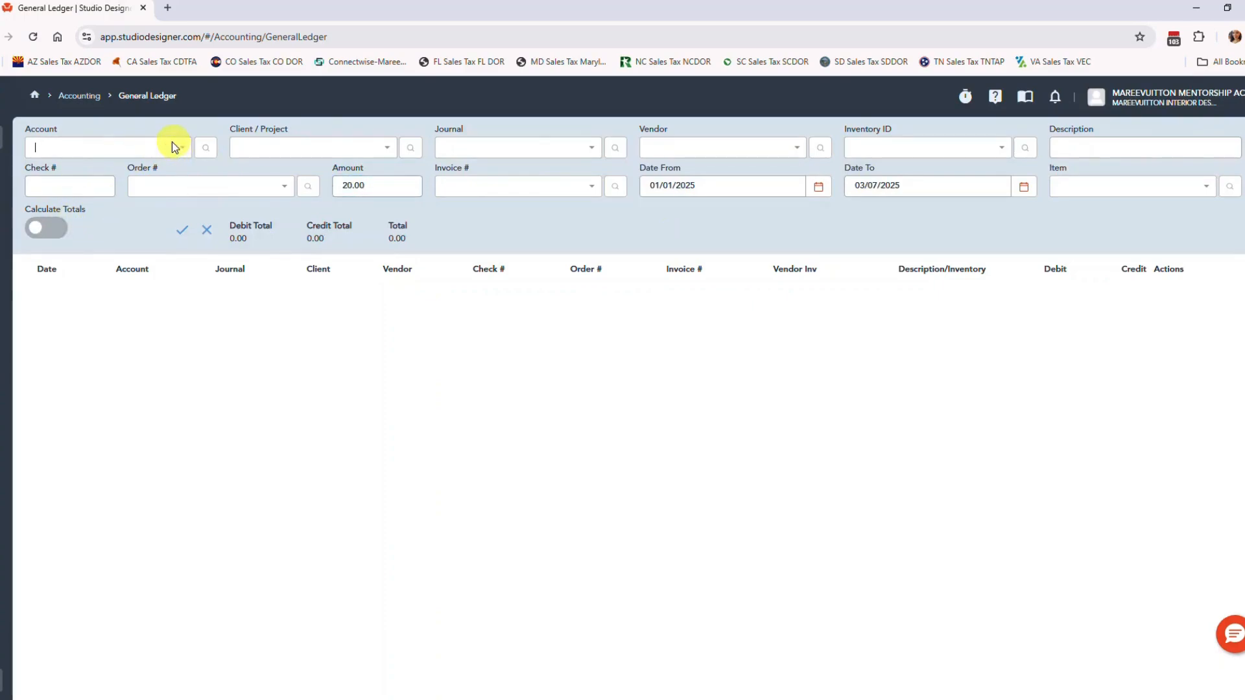
click(753, 186)
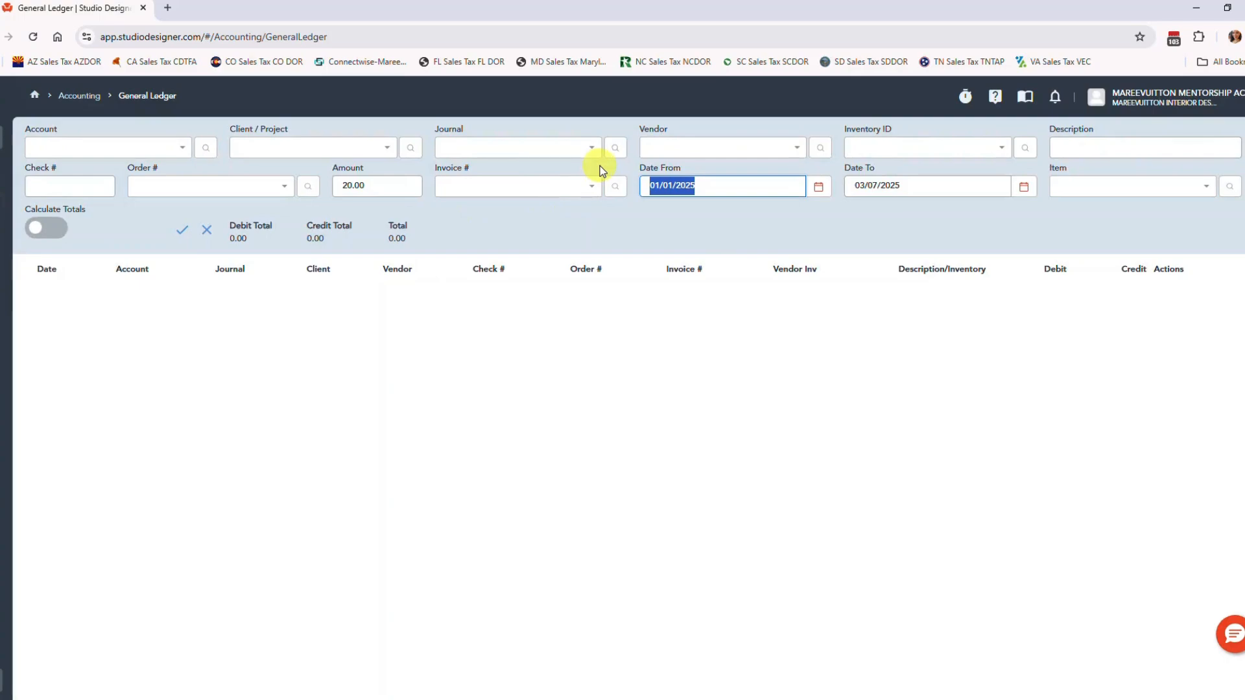
key(BackSpace)
key(Tab)
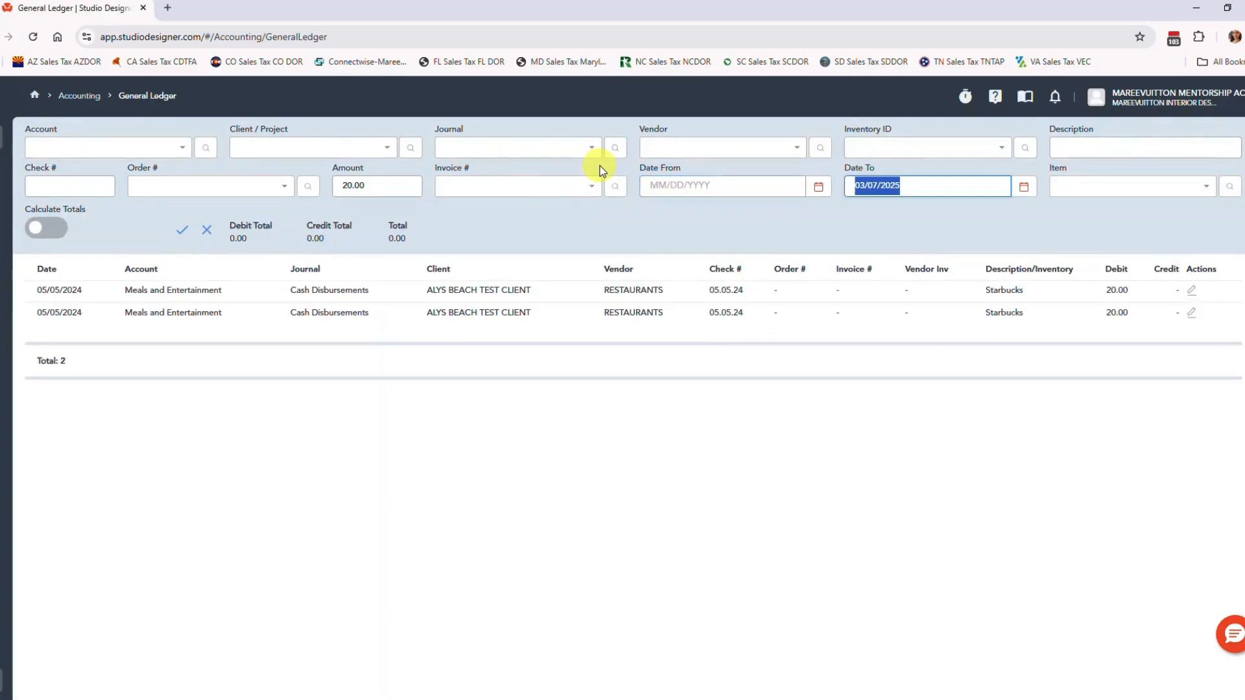
Step: Delete the first Starbucks posting from the ledger results and open the balance details of the remaining one
click(1198, 297)
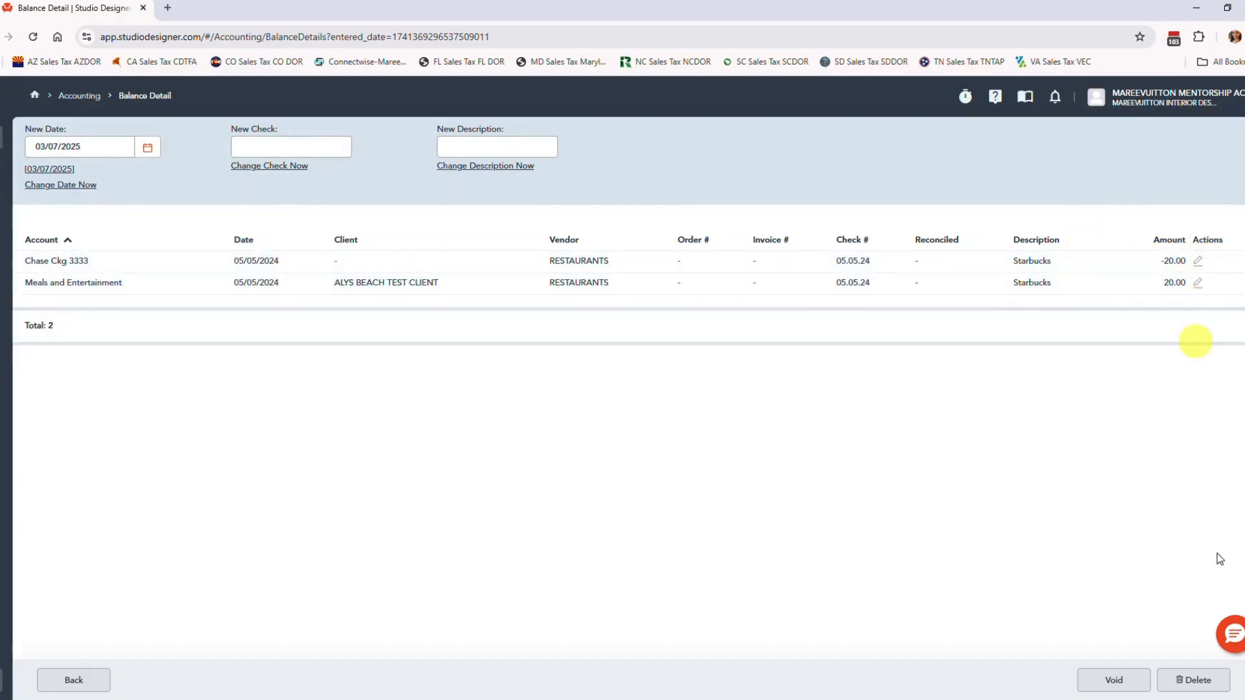
click(1199, 684)
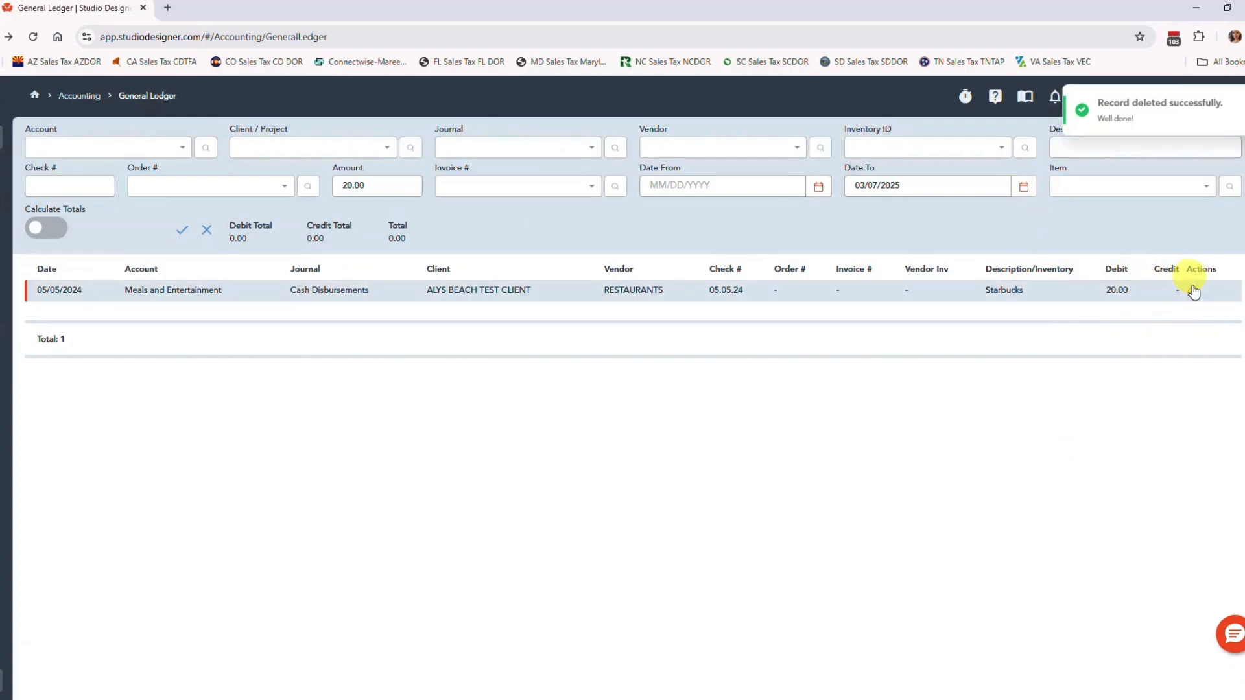
click(1194, 291)
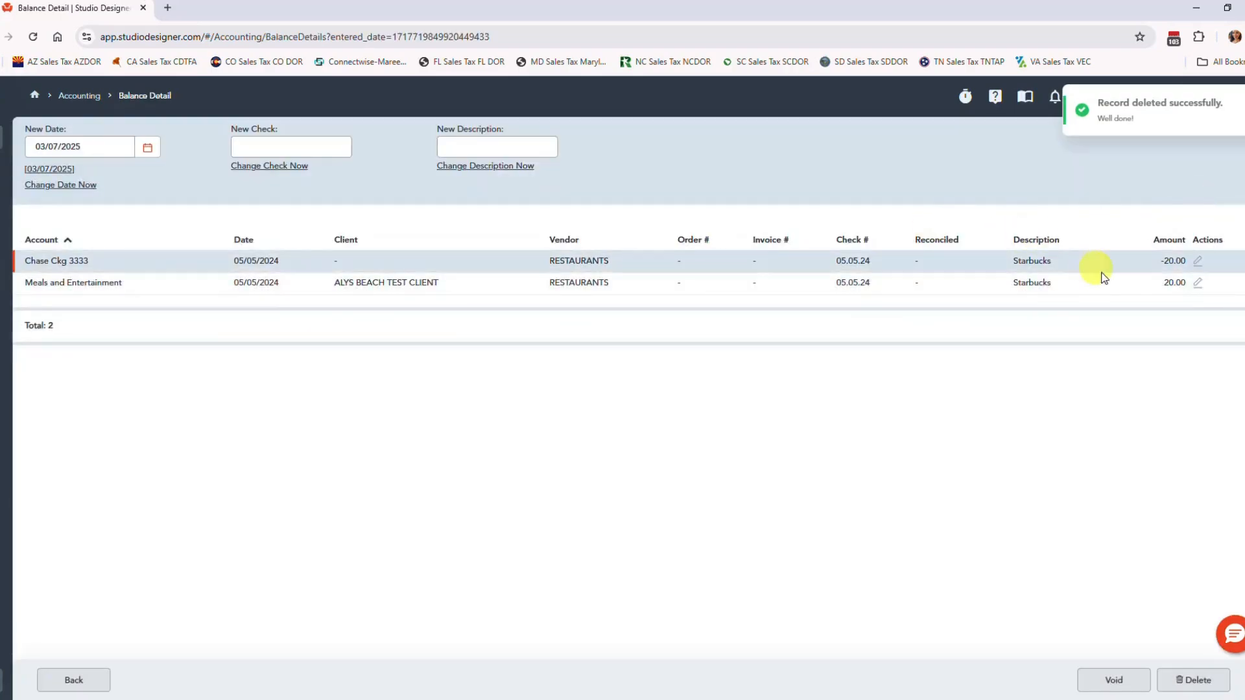